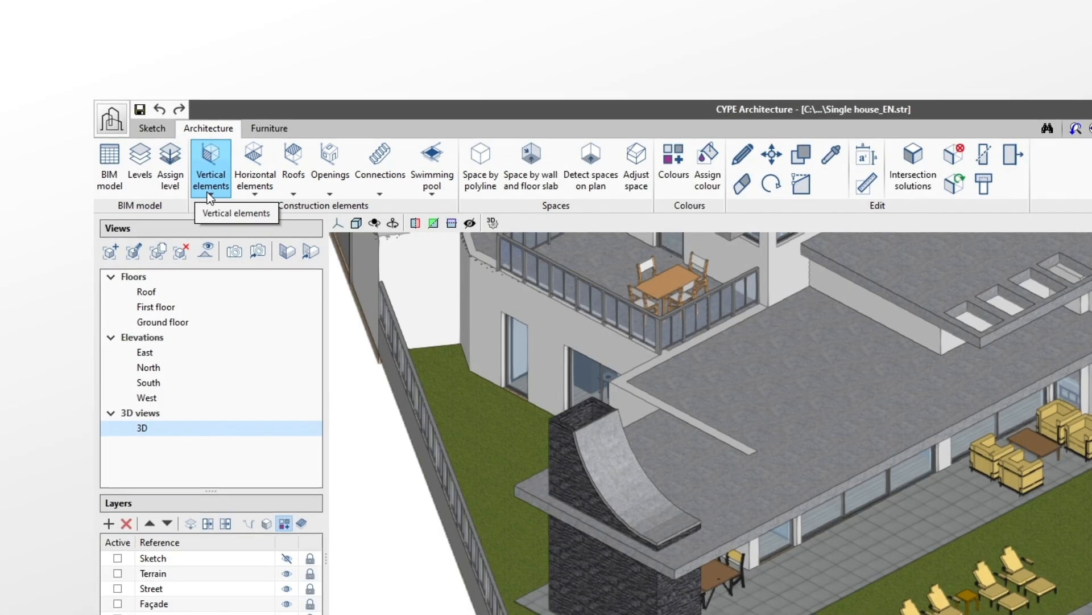
# - Start a new curtain wall and assign it to the Ground floor level
pyautogui.click(207, 192)
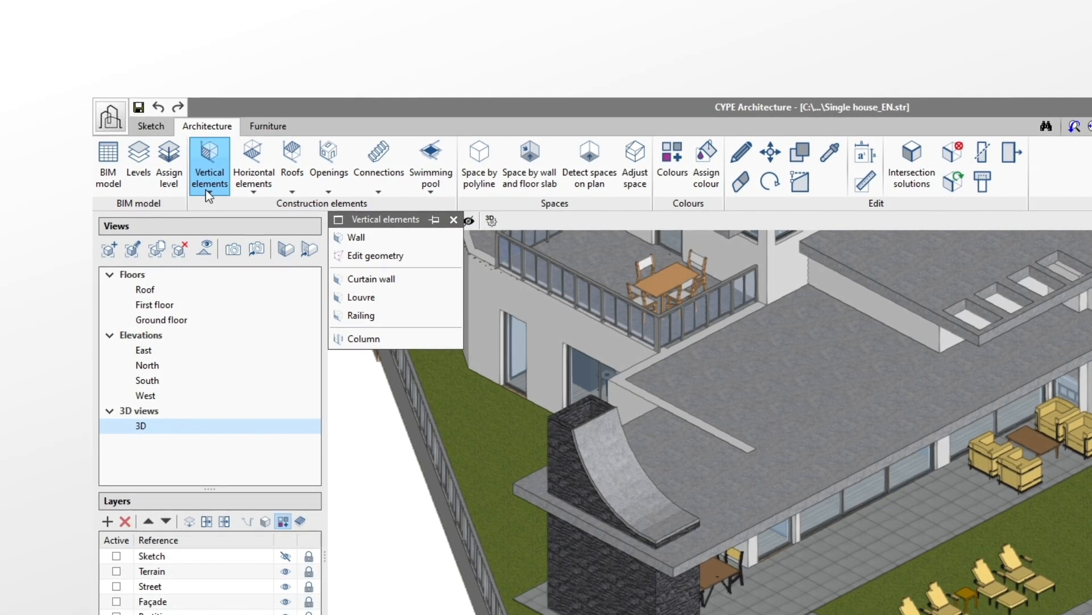
pyautogui.click(404, 280)
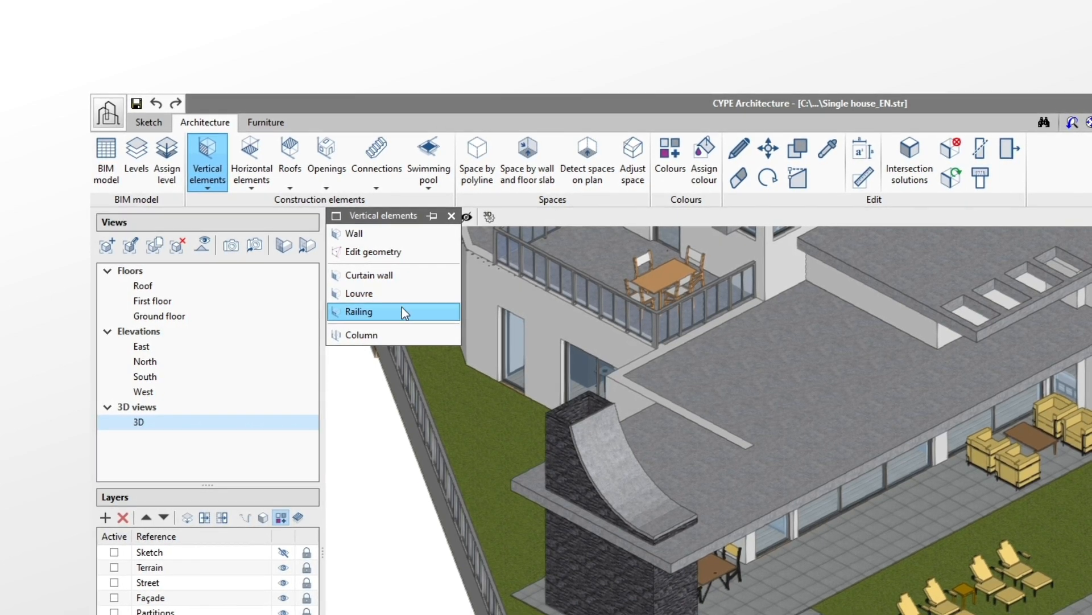
pyautogui.click(404, 275)
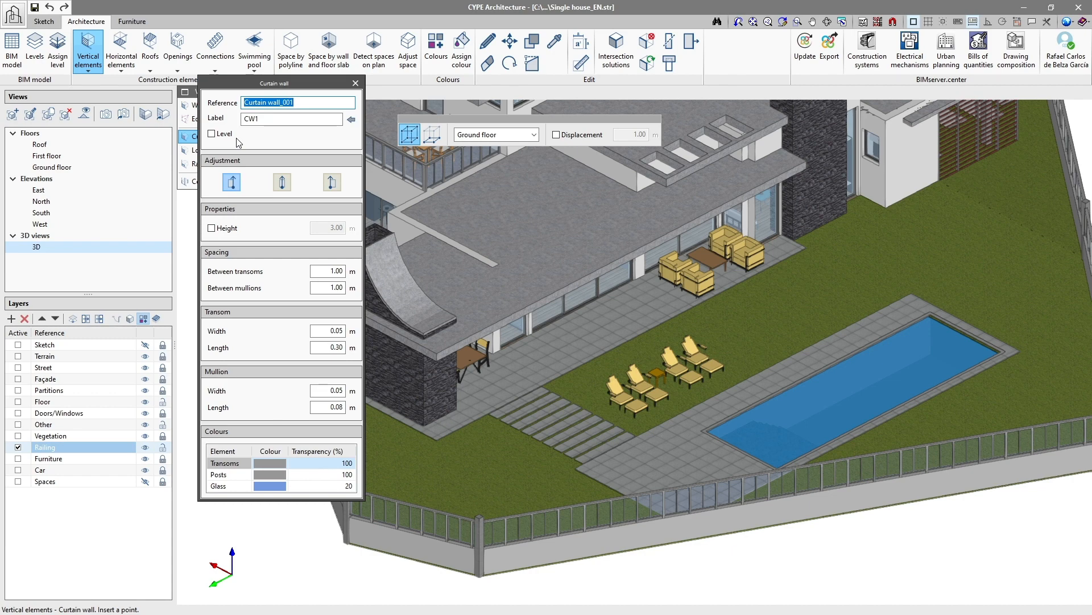
pyautogui.click(247, 102)
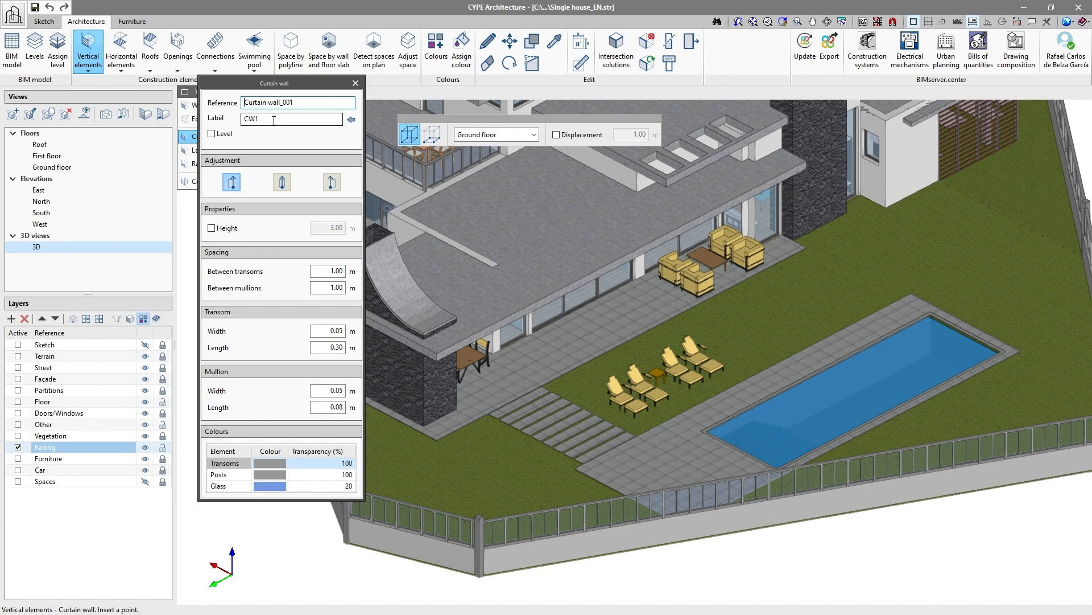
pyautogui.moveTo(273, 121); pyautogui.dragTo(235, 119)
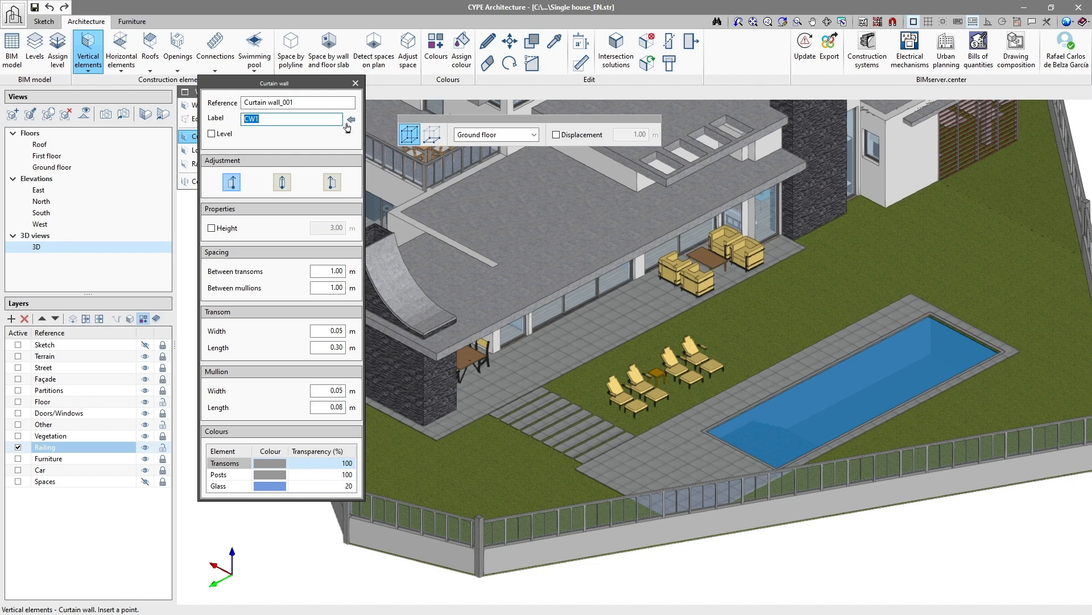
pyautogui.click(211, 133)
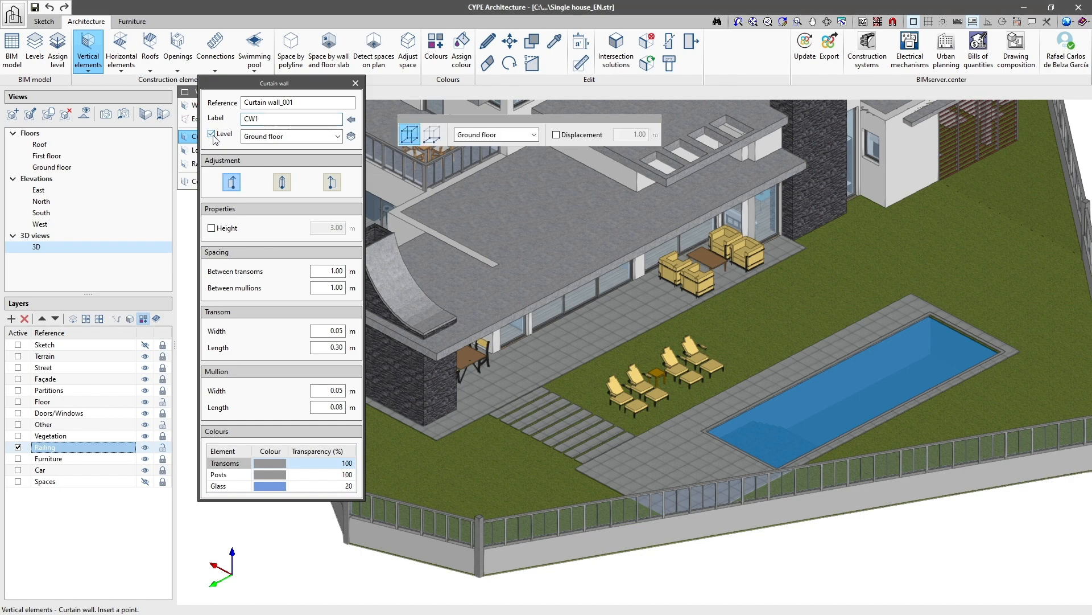
pyautogui.click(283, 137)
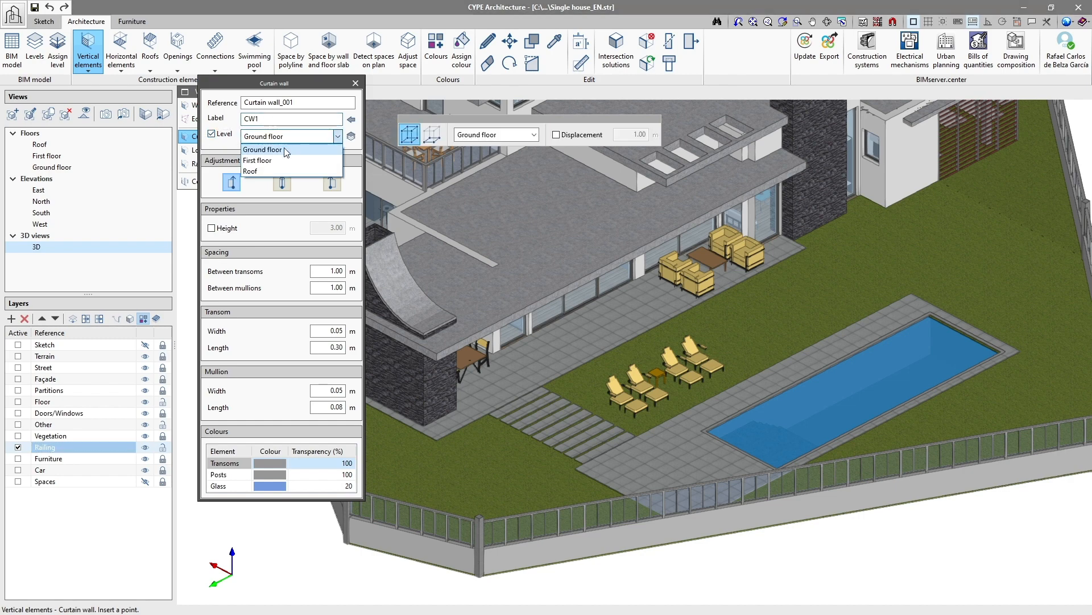
pyautogui.click(285, 149)
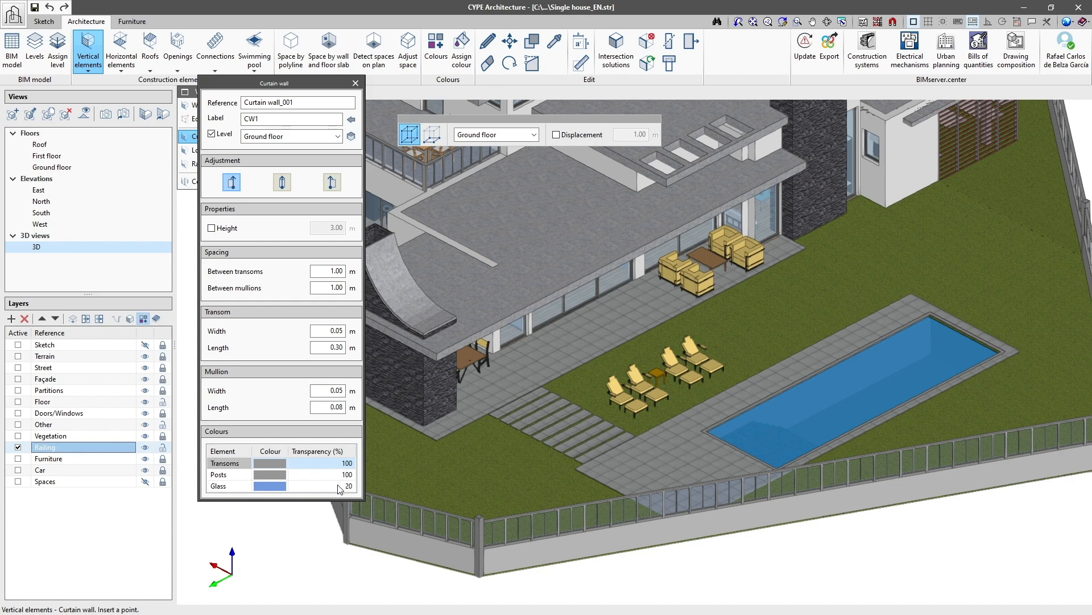
# - Draw the curtain wall along the terrace edge, from the stepped path to the far terrace corner, 3 m high
pyautogui.scroll(4, 533, 381)
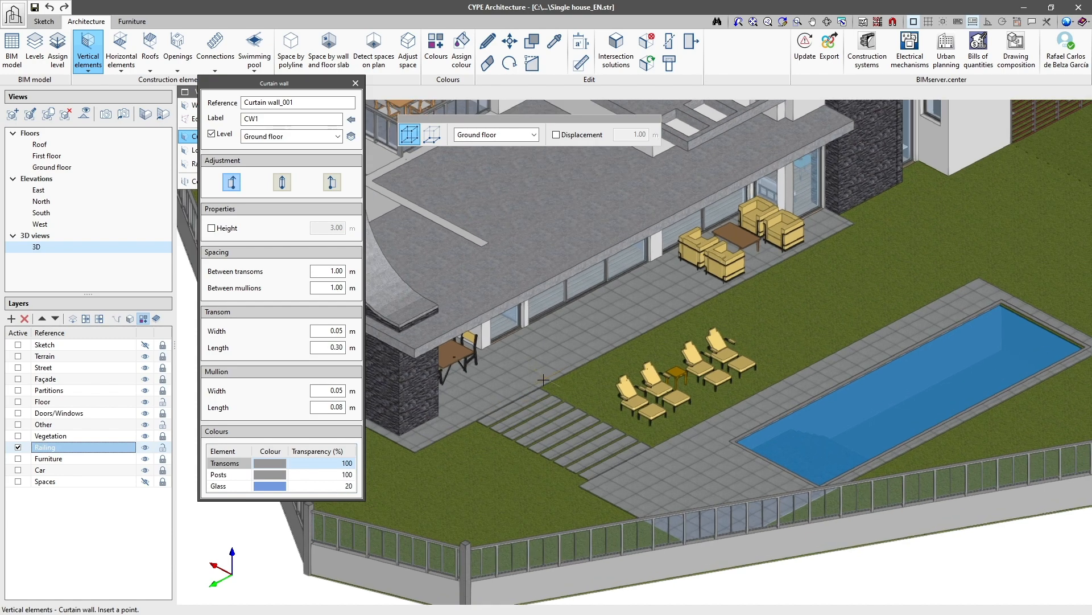
pyautogui.click(539, 390)
pyautogui.scroll(-3, 539, 390)
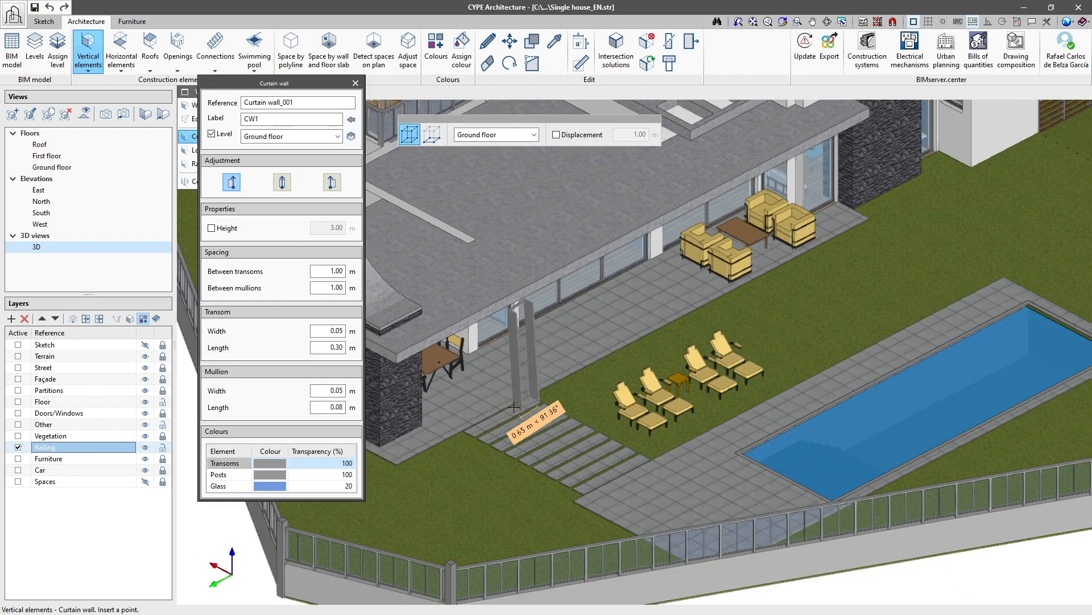
pyautogui.scroll(4, 831, 249)
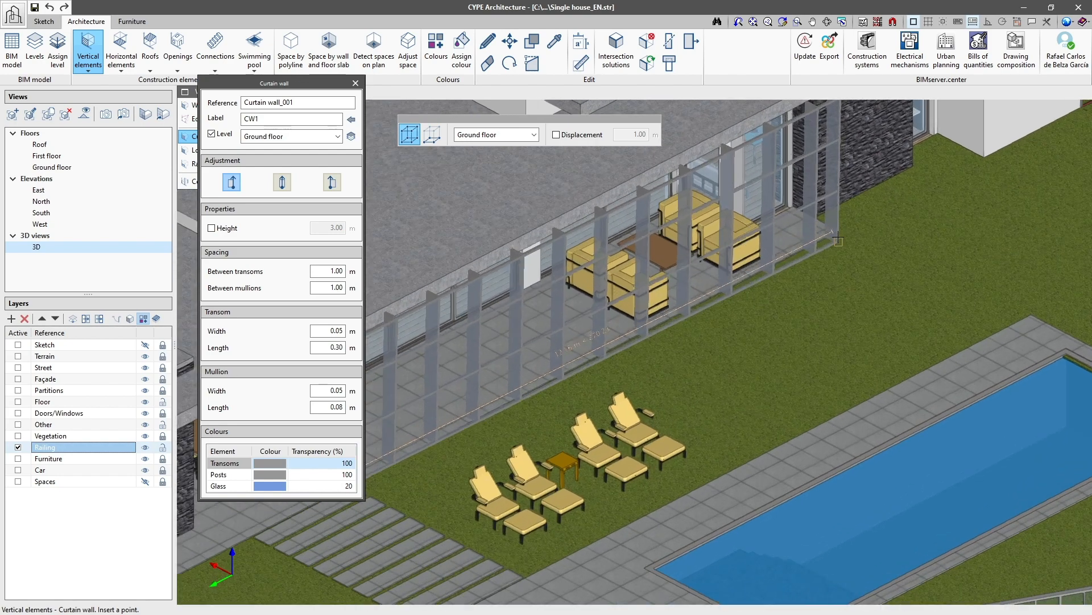
pyautogui.moveTo(838, 245); pyautogui.dragTo(838, 288, button='middle')
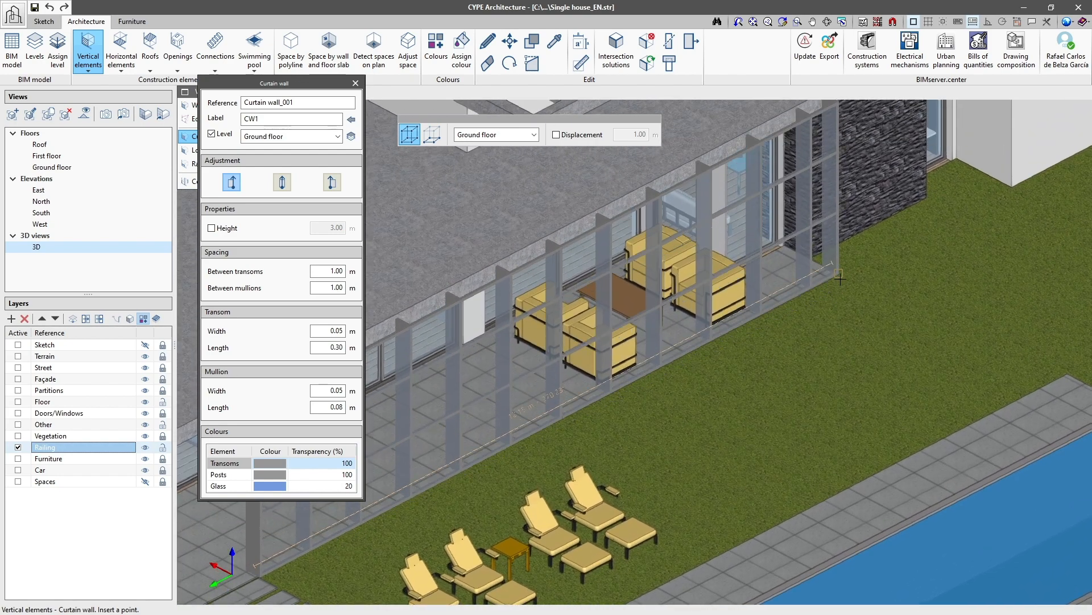
pyautogui.click(838, 275)
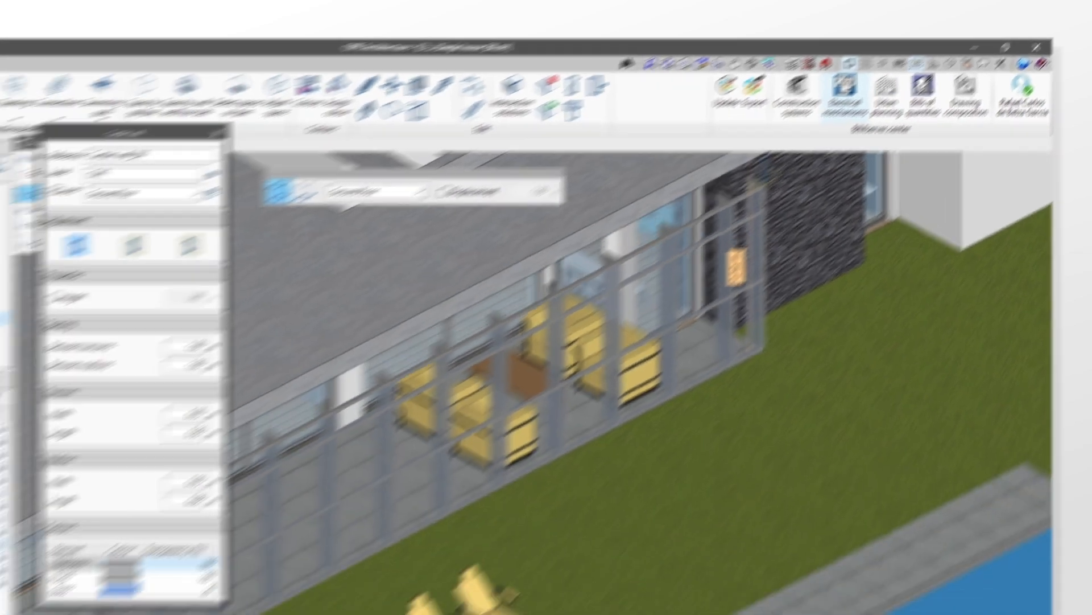
pyautogui.write('3')
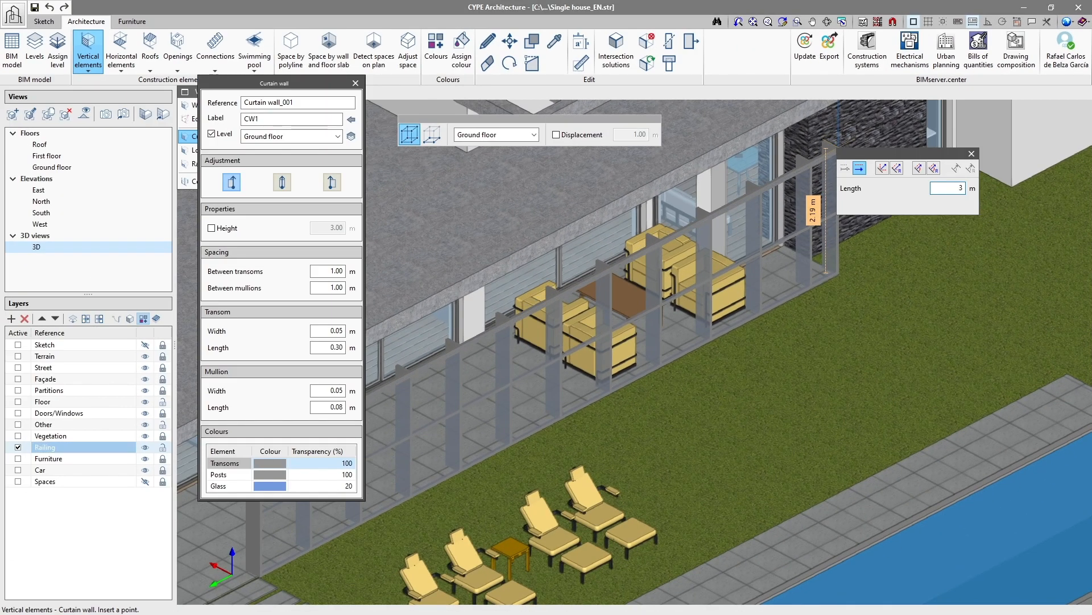
pyautogui.press('Return')
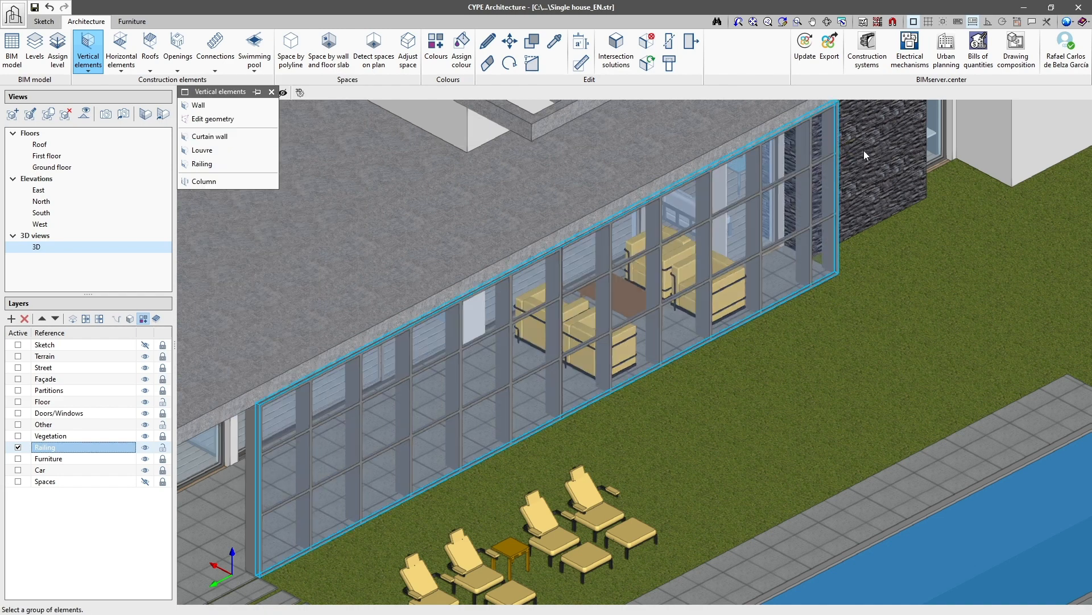
# - Add a Ground floor louvre with unsloped horizontal slats along the paving edge in front of the stone chimney wall, corner to corner
pyautogui.scroll(-3, 864, 150)
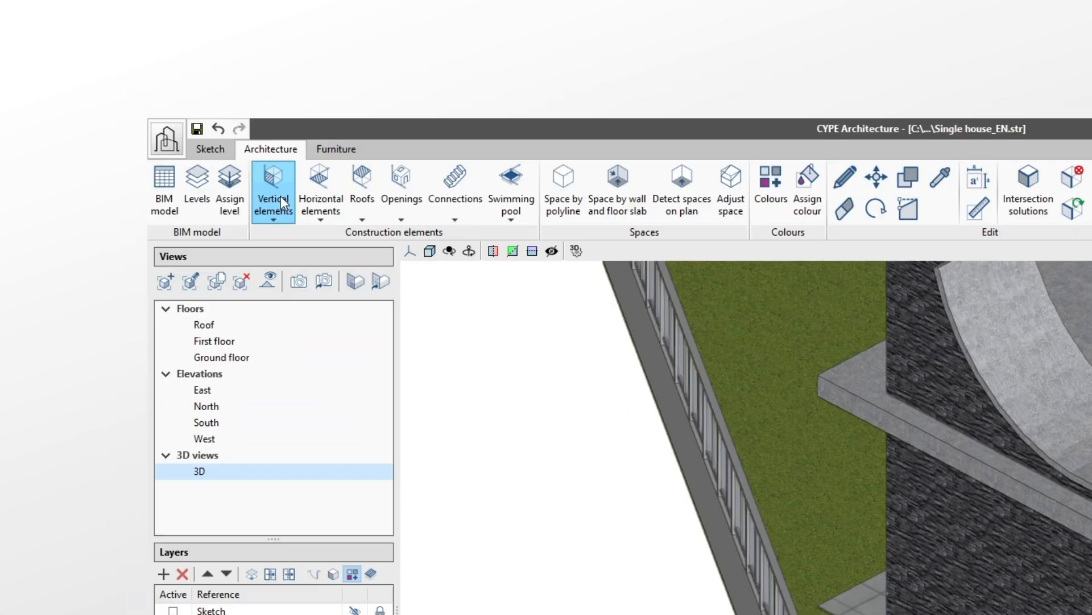
pyautogui.click(148, 85)
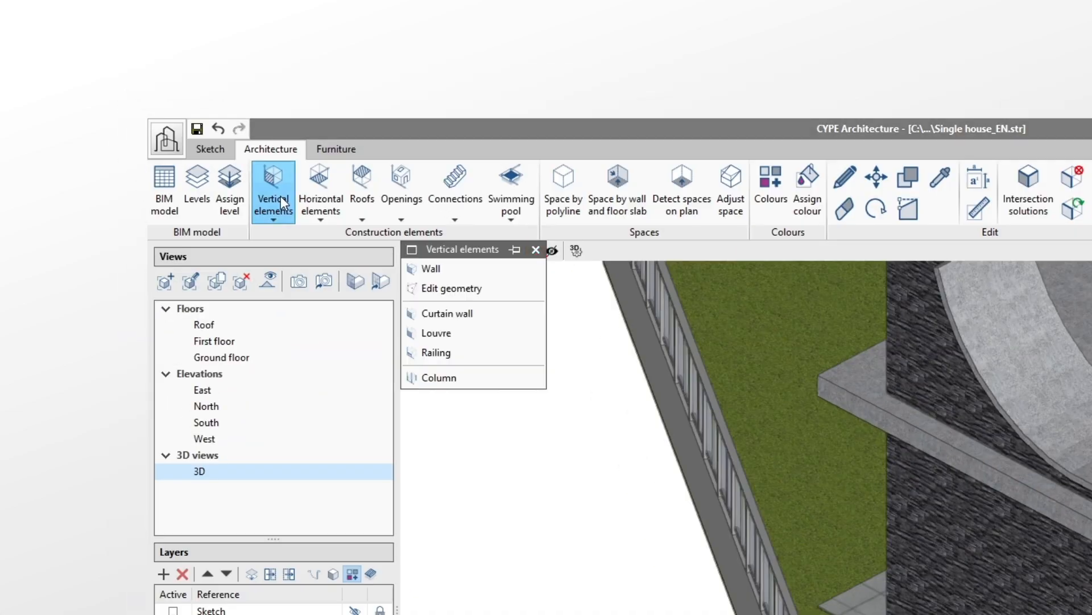
pyautogui.click(459, 333)
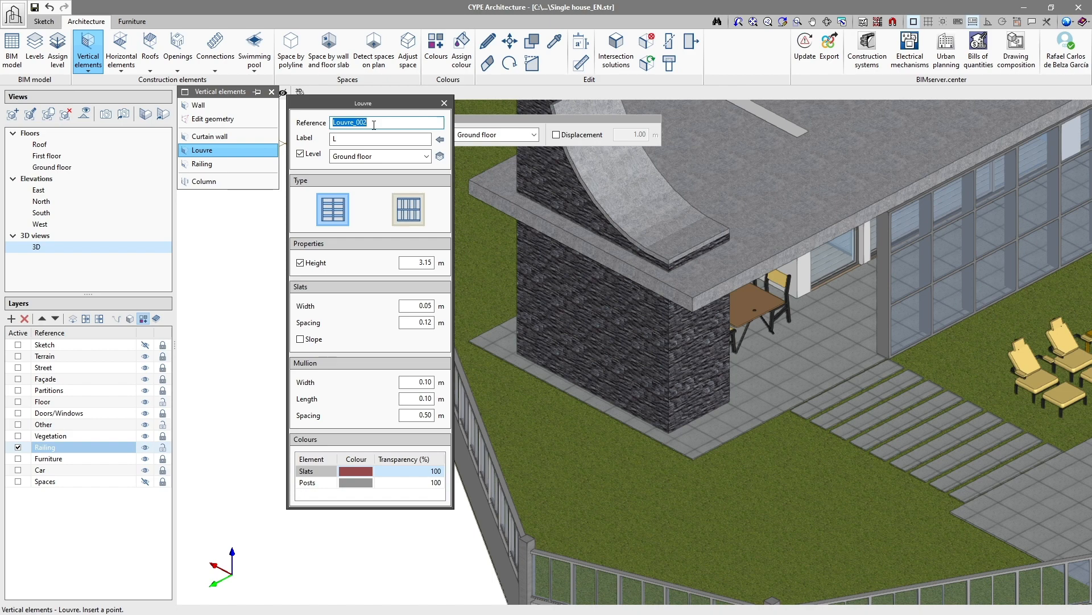
pyautogui.click(373, 158)
pyautogui.click(374, 170)
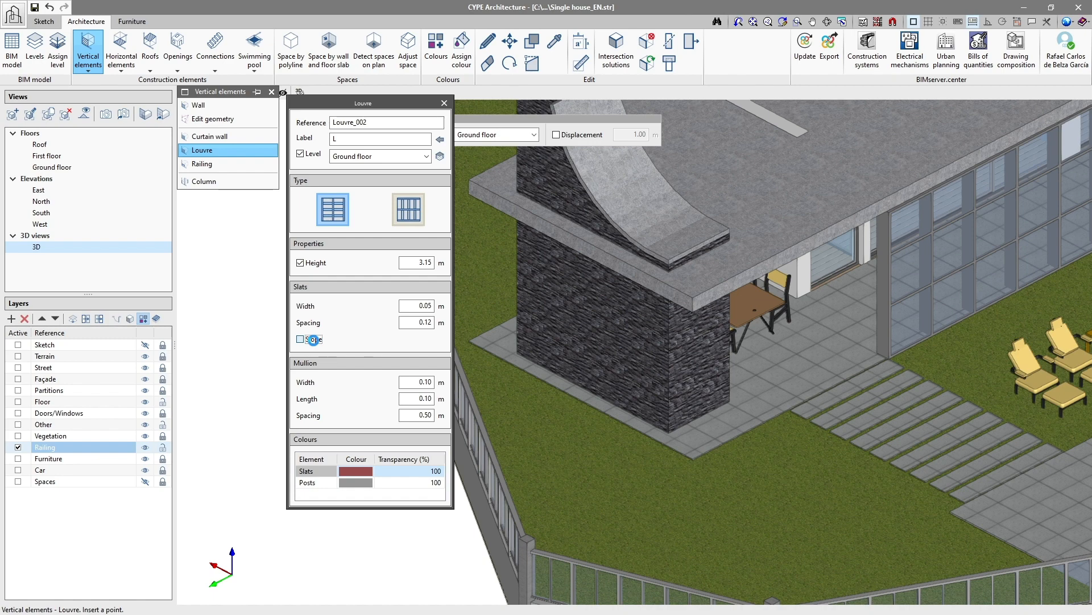
pyautogui.click(316, 341)
pyautogui.click(316, 341)
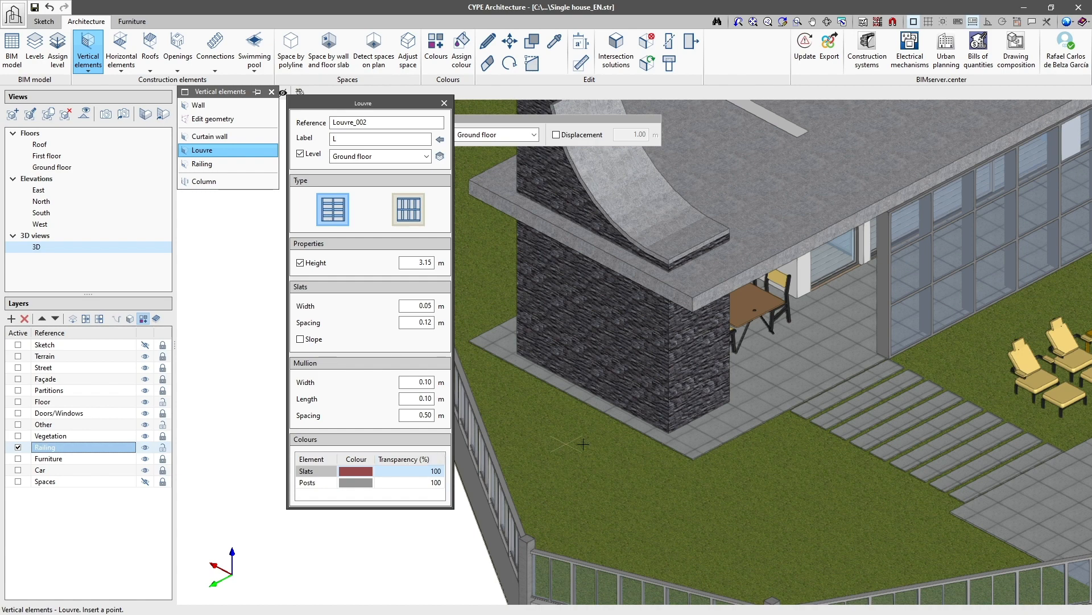
pyautogui.click(692, 457)
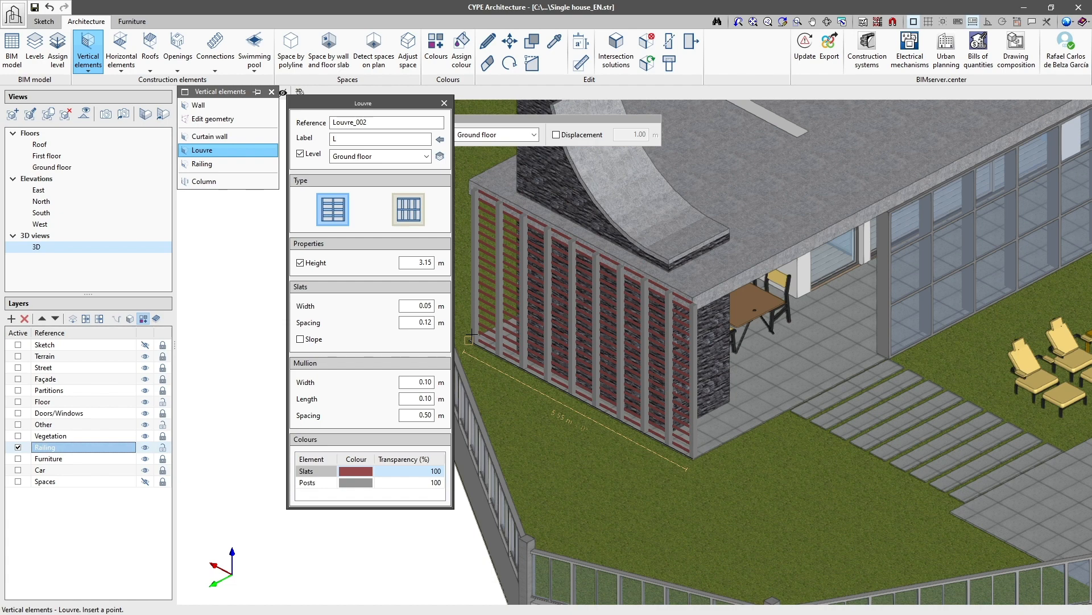
pyautogui.click(473, 334)
# - Start a new railing with the label R and assign it to the Ground floor level
pyautogui.scroll(3, 391, 330)
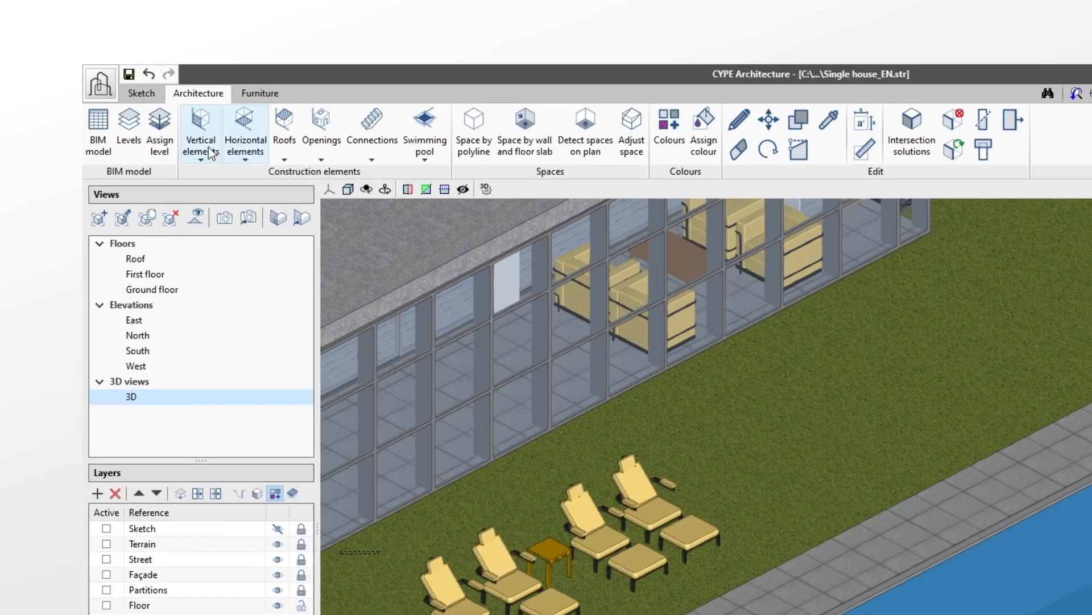
pyautogui.click(88, 57)
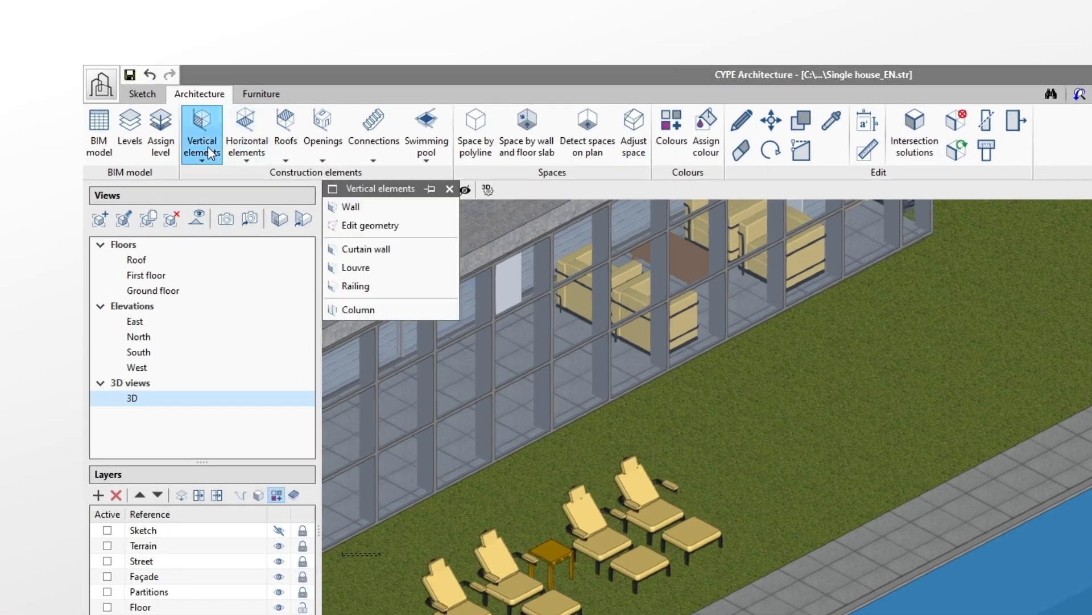
pyautogui.click(383, 289)
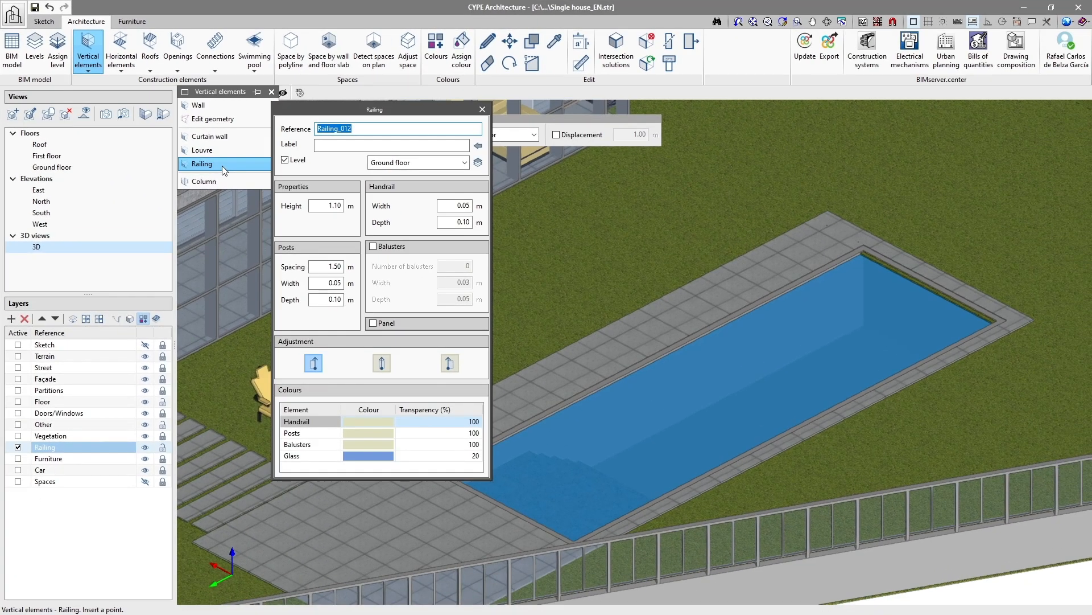
pyautogui.click(331, 145)
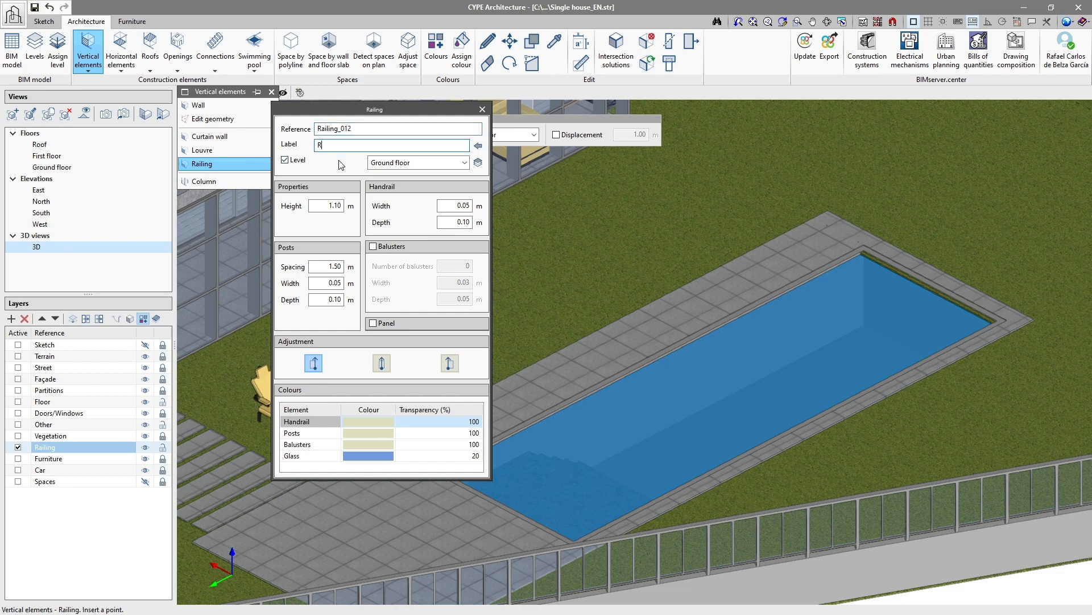
pyautogui.click(440, 163)
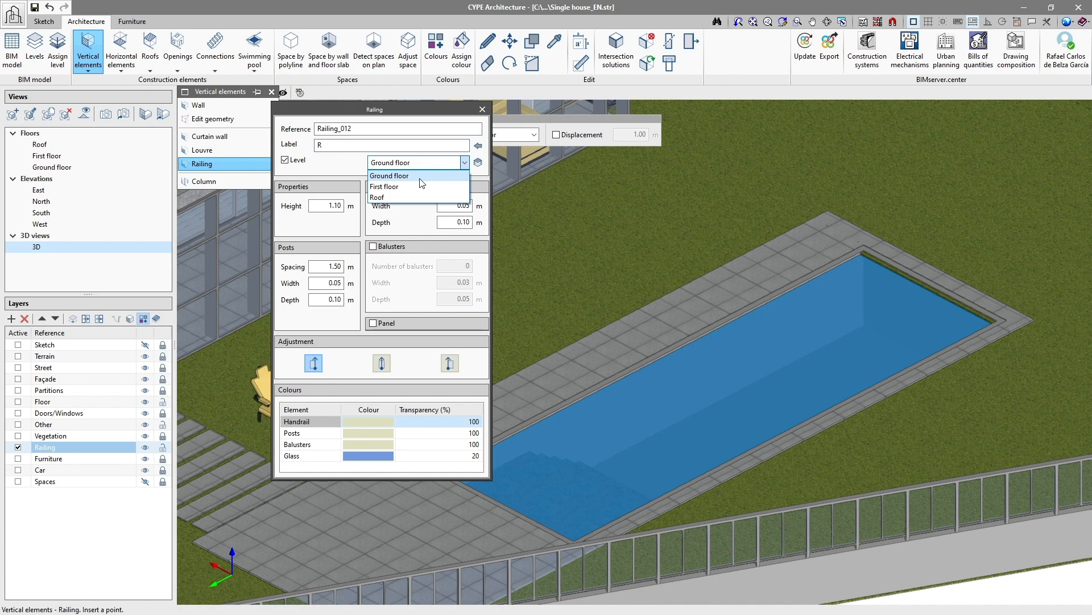
pyautogui.click(419, 179)
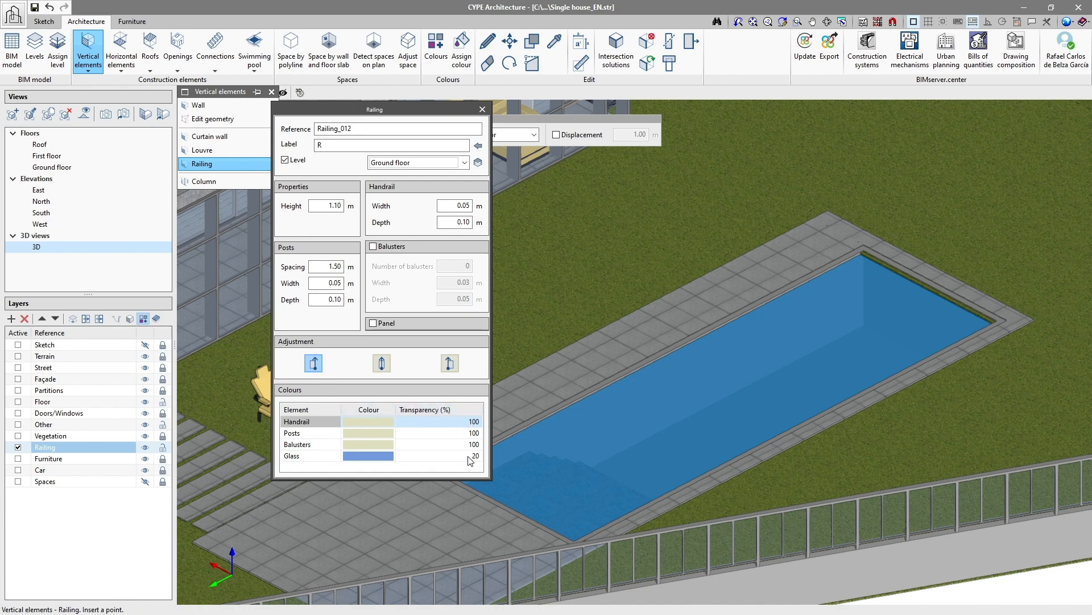
# - Draw the railing along three sides of the pool paving, ending with an 8.44 m run on the side facing the boundary fence
pyautogui.moveTo(515, 332); pyautogui.dragTo(567, 316, button='middle')
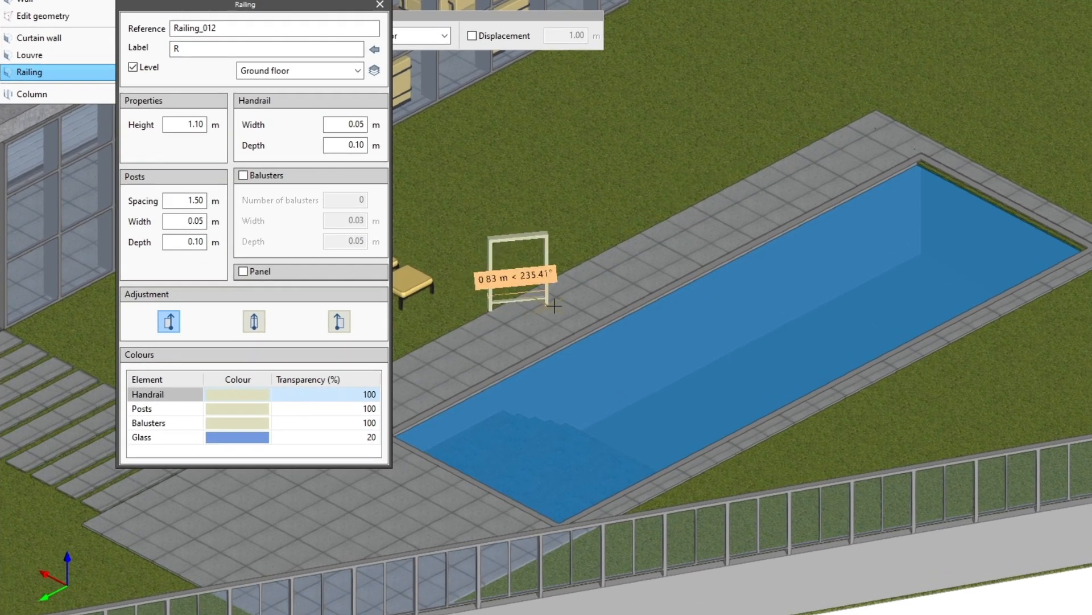
pyautogui.click(889, 124)
pyautogui.moveTo(892, 141); pyautogui.dragTo(790, 180, button='middle')
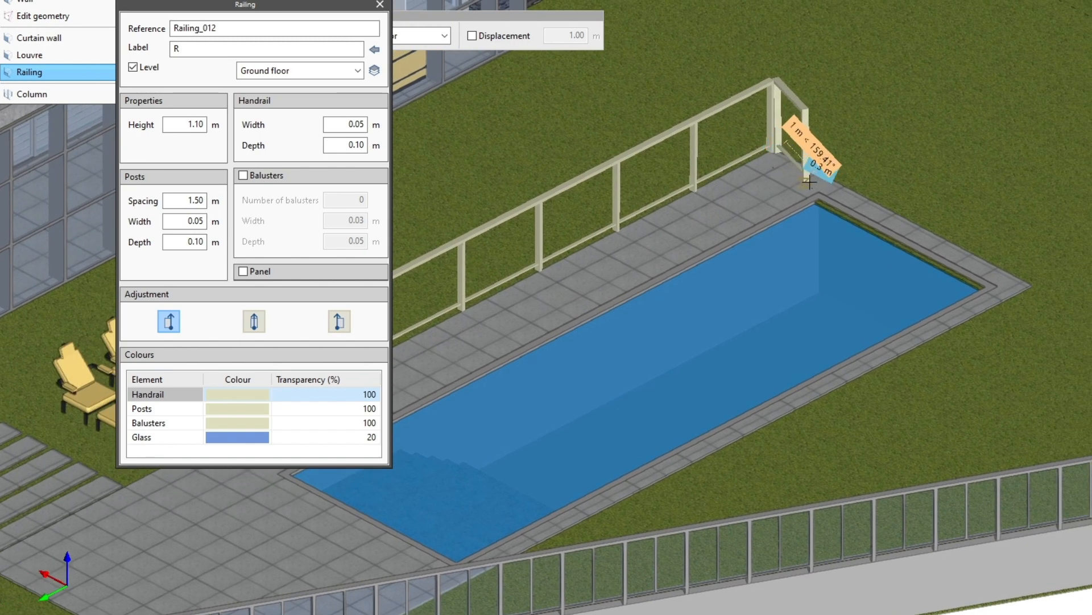
pyautogui.click(1028, 283)
pyautogui.moveTo(654, 490); pyautogui.dragTo(775, 373, button='middle')
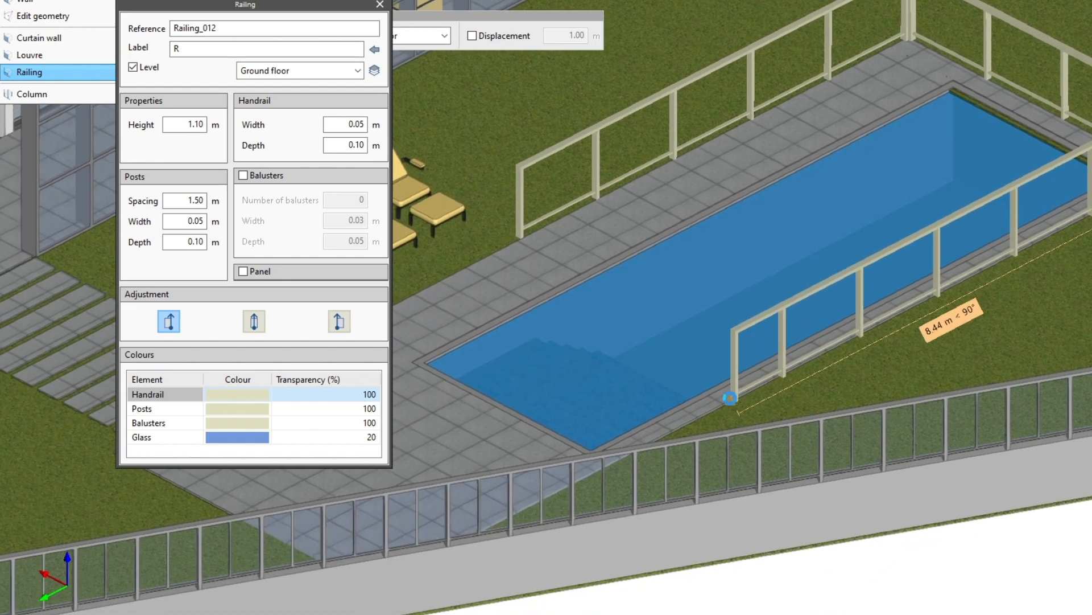
pyautogui.press('Return')
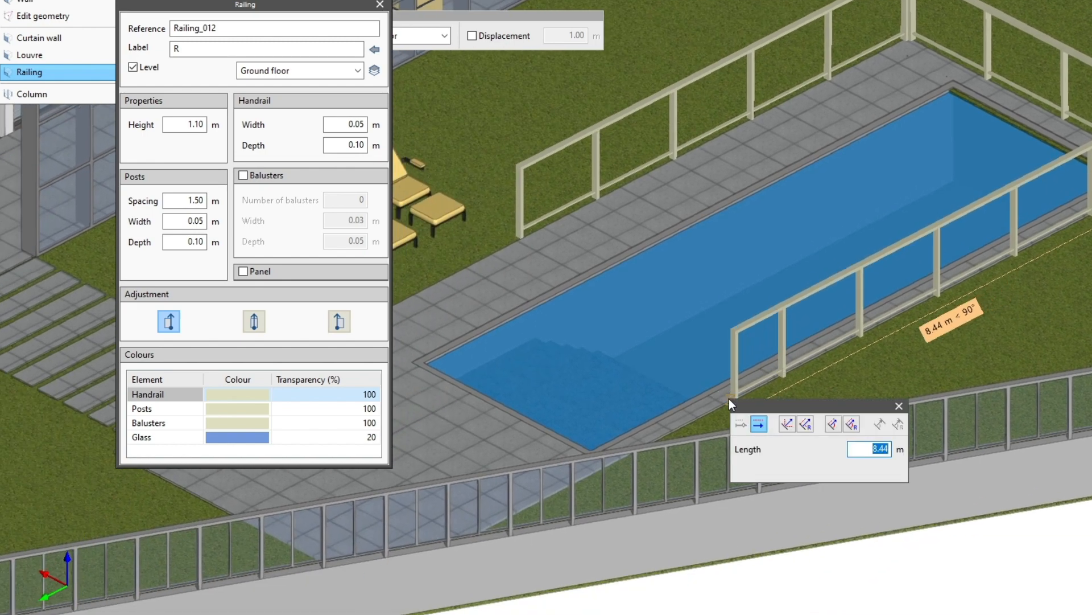
pyautogui.press('Return')
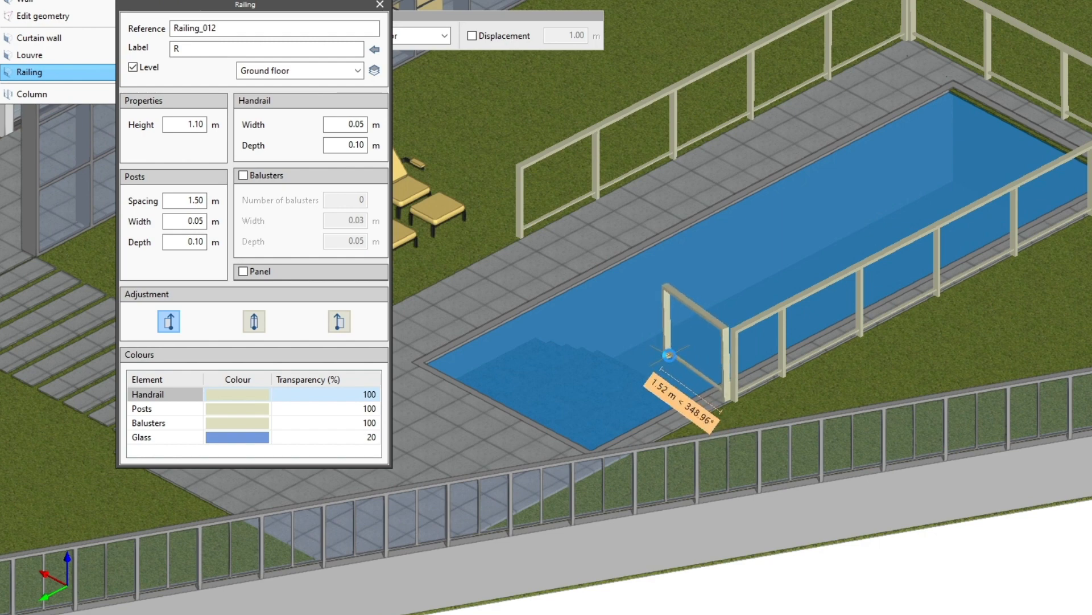
pyautogui.rightClick(669, 355)
pyautogui.moveTo(743, 266); pyautogui.dragTo(665, 336, button='middle')
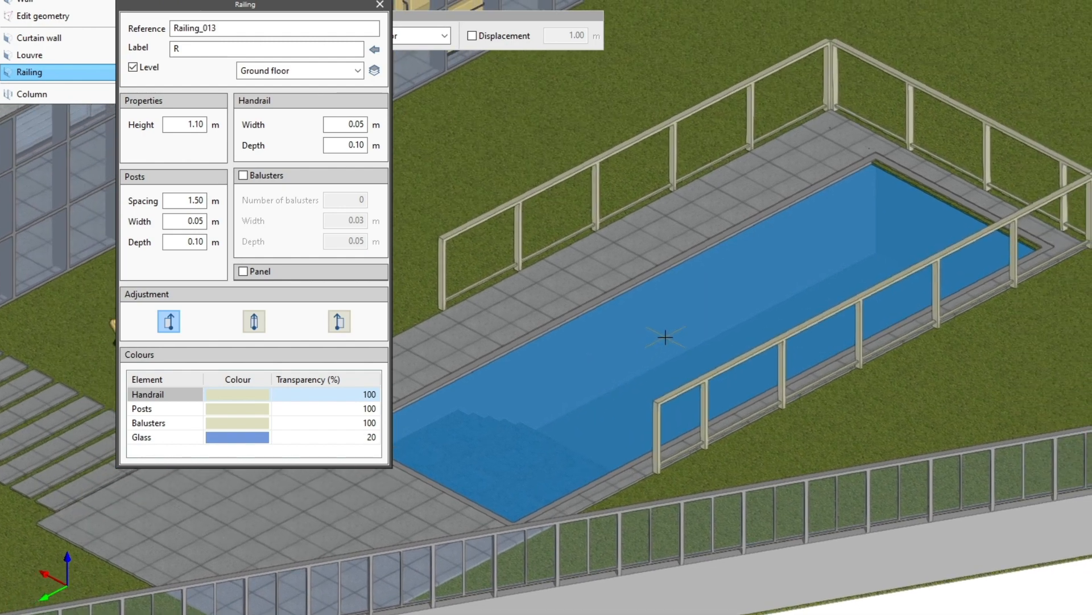